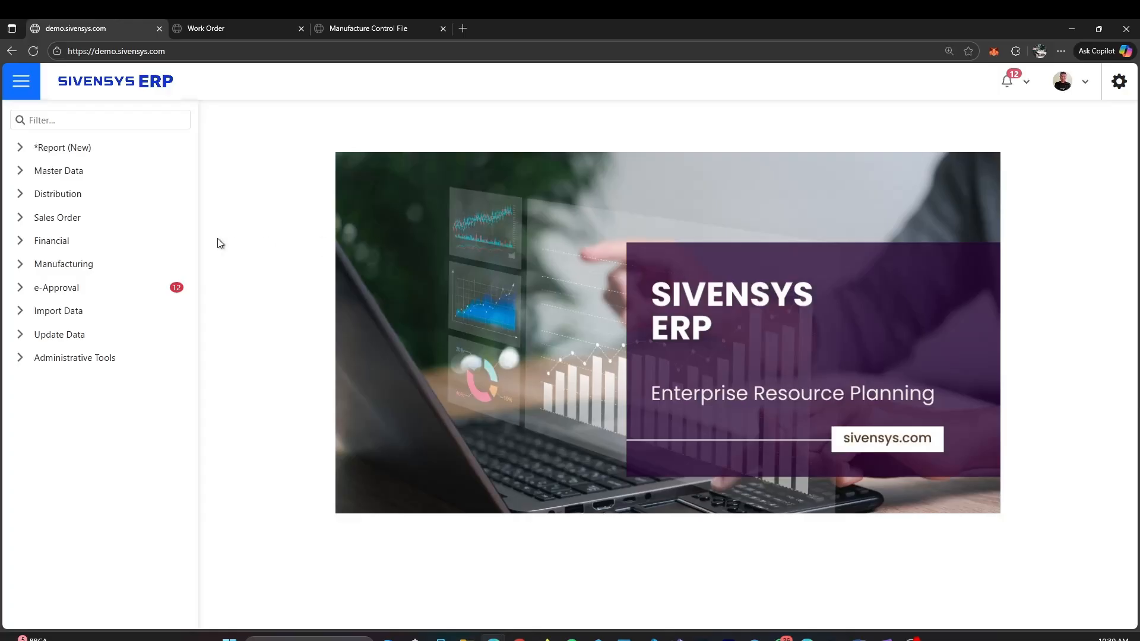
# Open the Work Order Release form from the Manufacturing module's work order transactions.
pyautogui.click(19, 266)
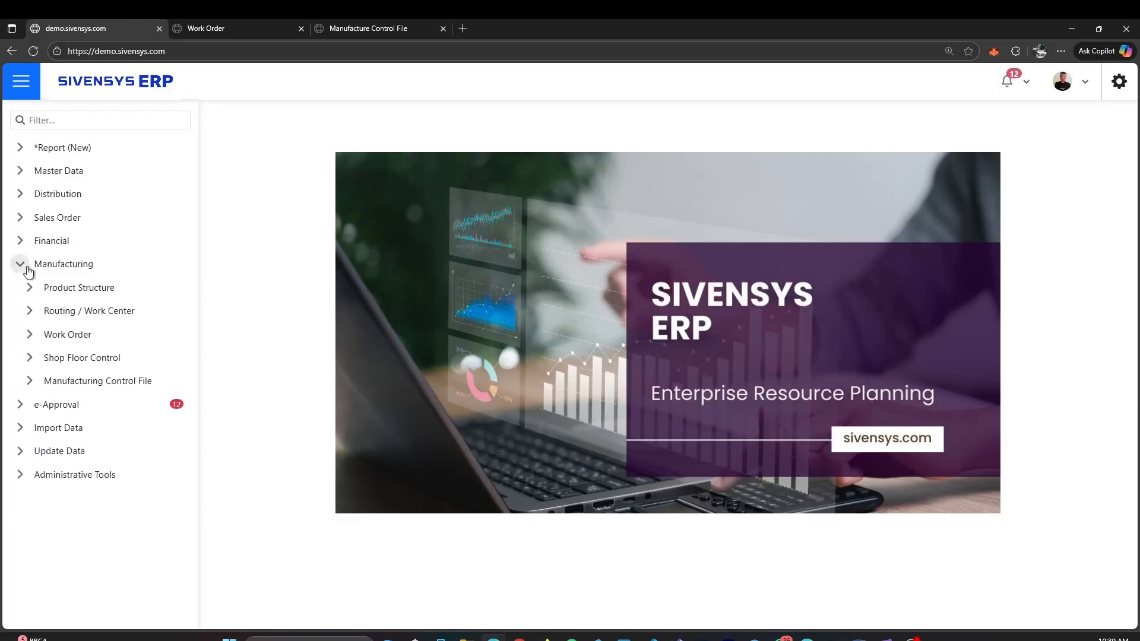
pyautogui.click(29, 336)
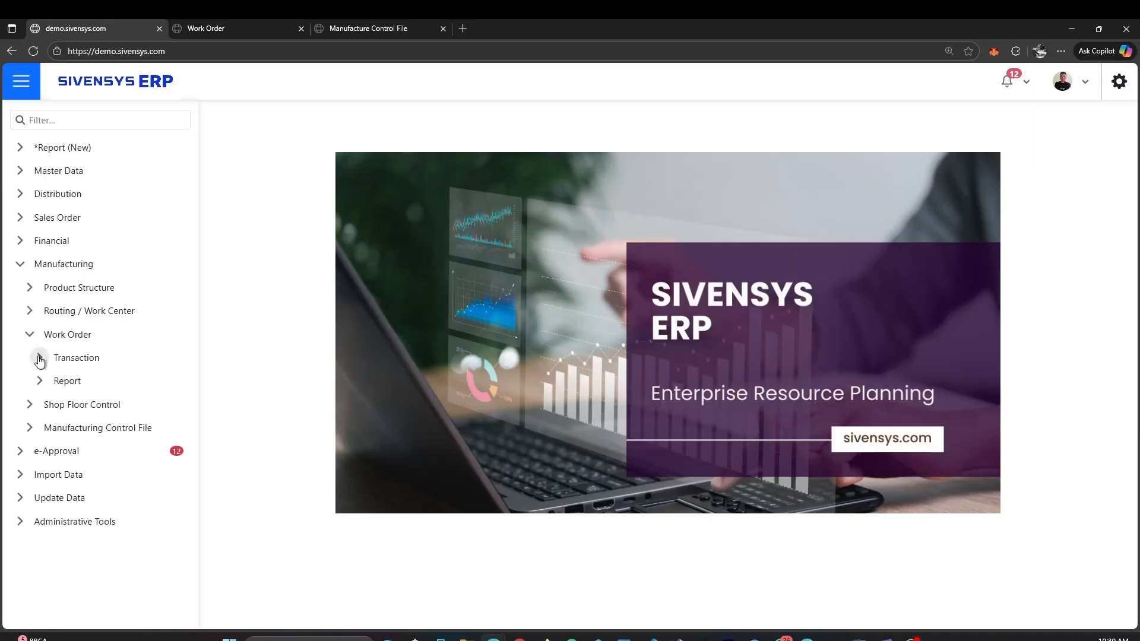
pyautogui.click(40, 357)
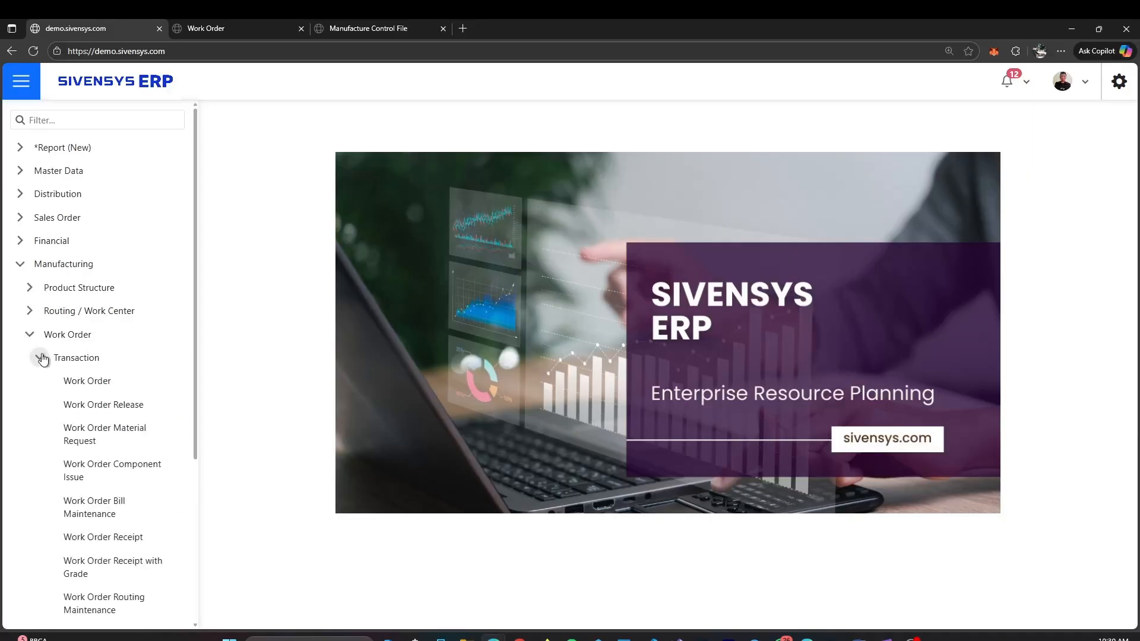
pyautogui.click(132, 415)
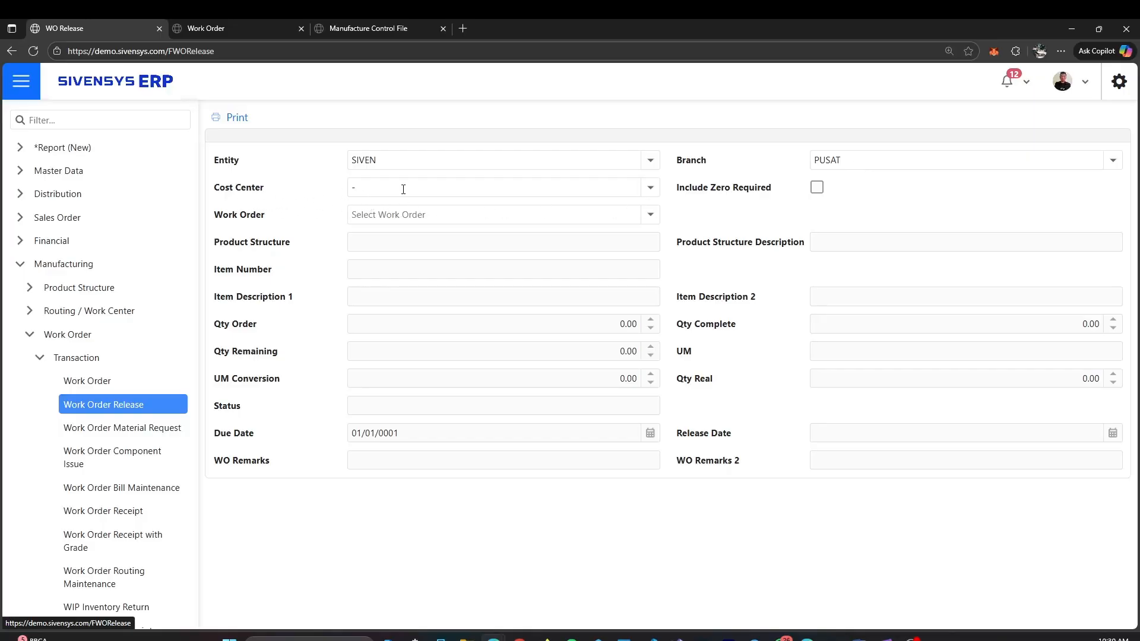
# Set the cost center to OPERATIONAL and select the work order dated 10/1/2025 for release.
pyautogui.click(651, 191)
pyautogui.click(600, 224)
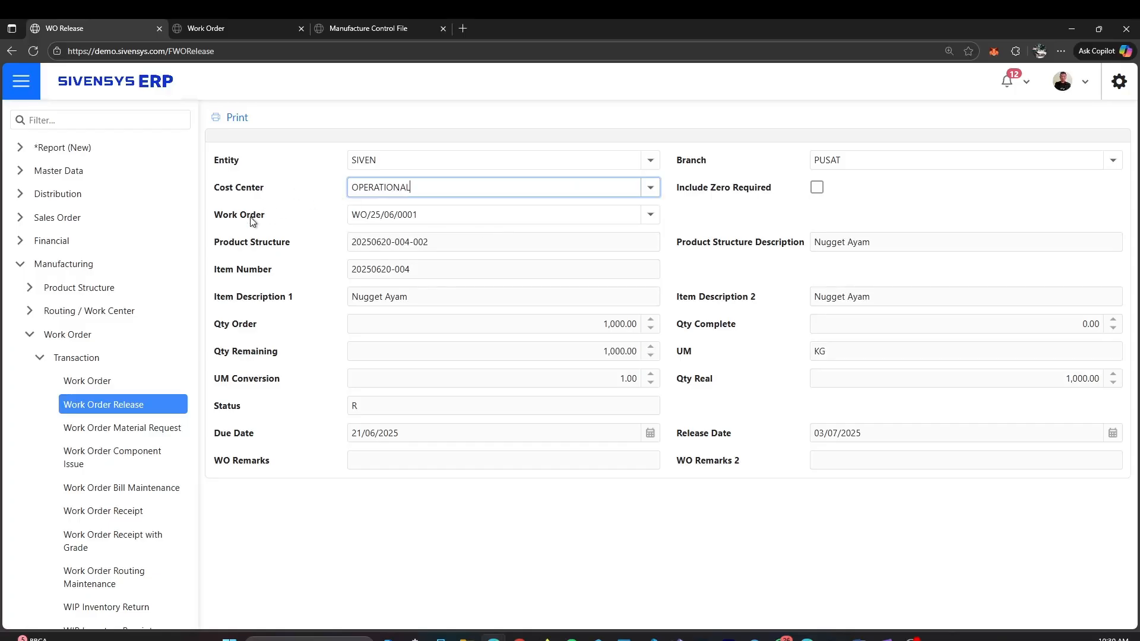
pyautogui.click(655, 223)
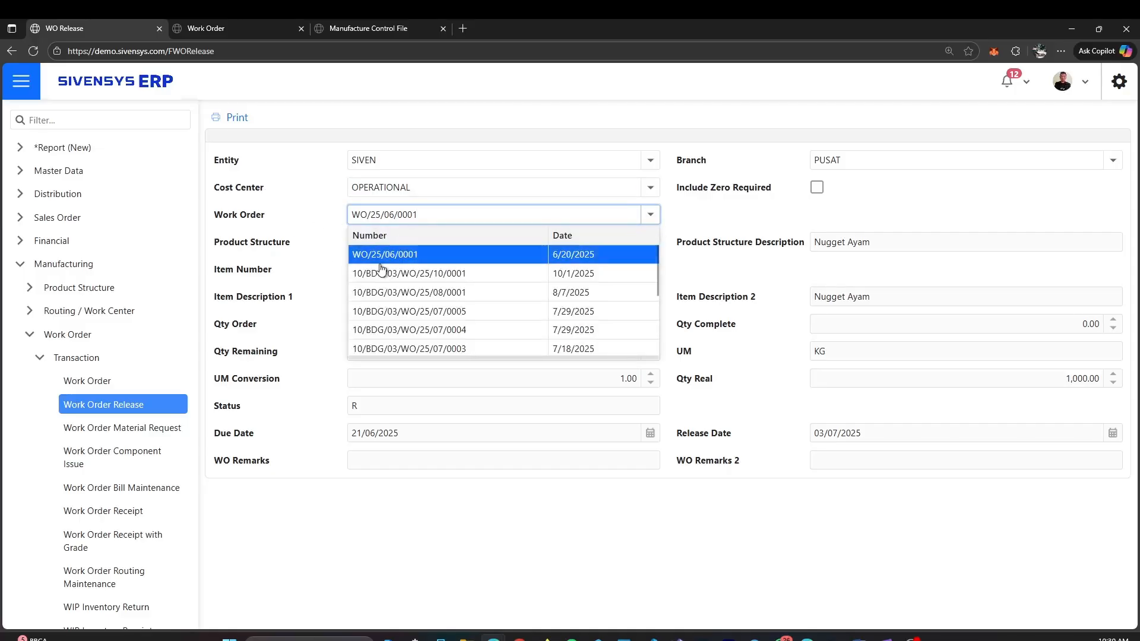
pyautogui.scroll(-5, 539, 276)
pyautogui.scroll(5, 539, 280)
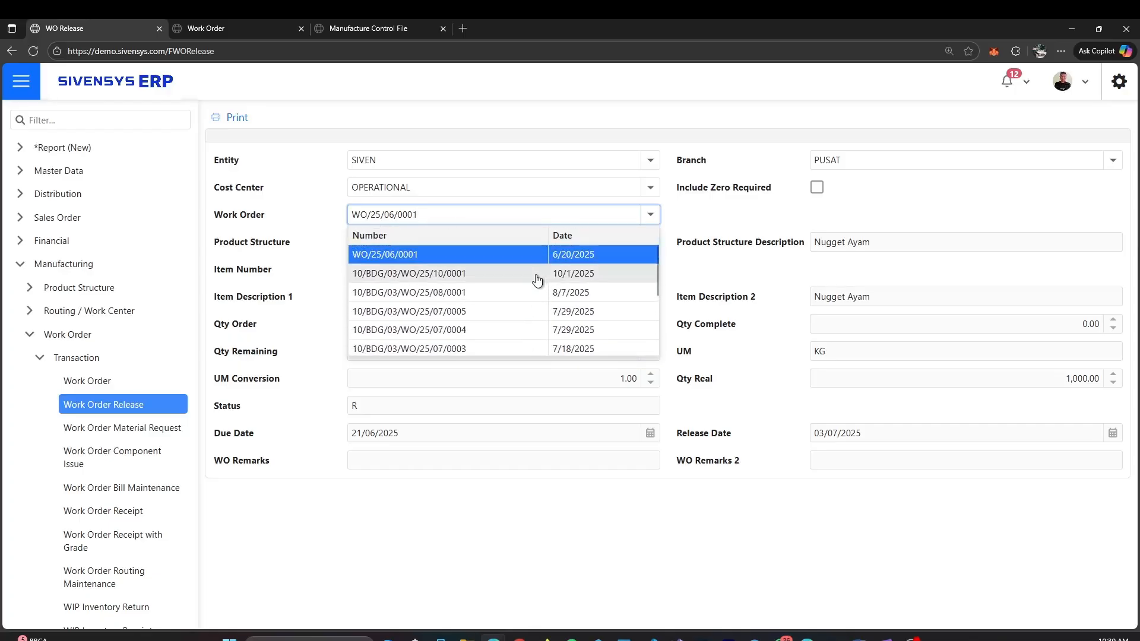
pyautogui.click(460, 276)
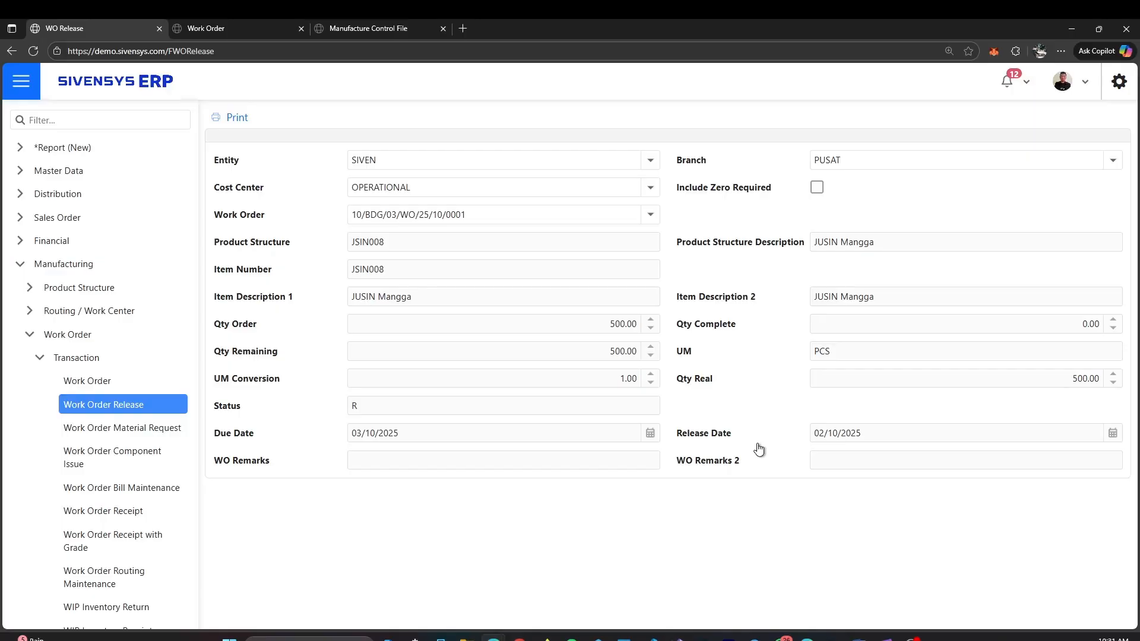
# Generate the selected work order's release printout and examine its header details and component list.
pyautogui.click(215, 118)
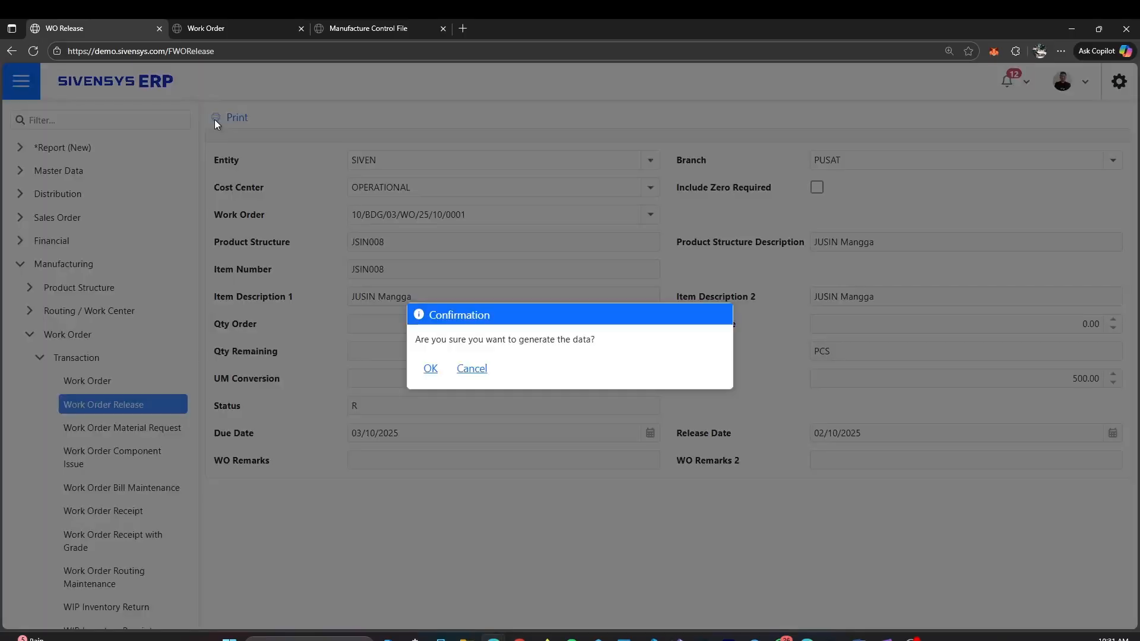
pyautogui.click(432, 368)
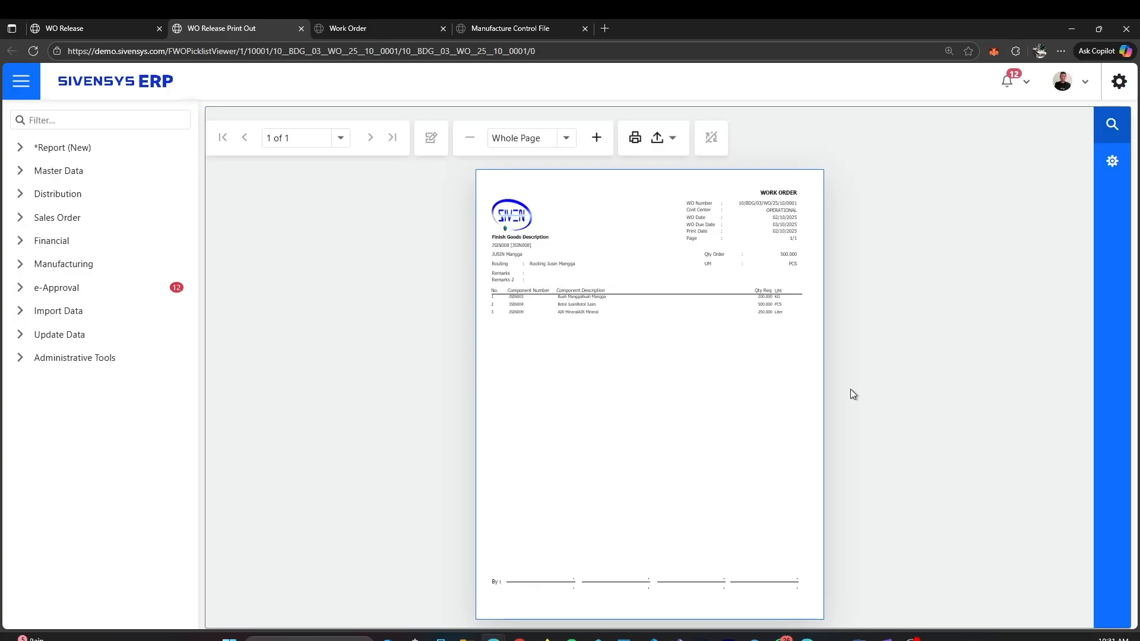
pyautogui.hotkey('ctrl', '+')
pyautogui.hotkey('ctrl', '+')
pyautogui.hotkey('ctrl', '+')
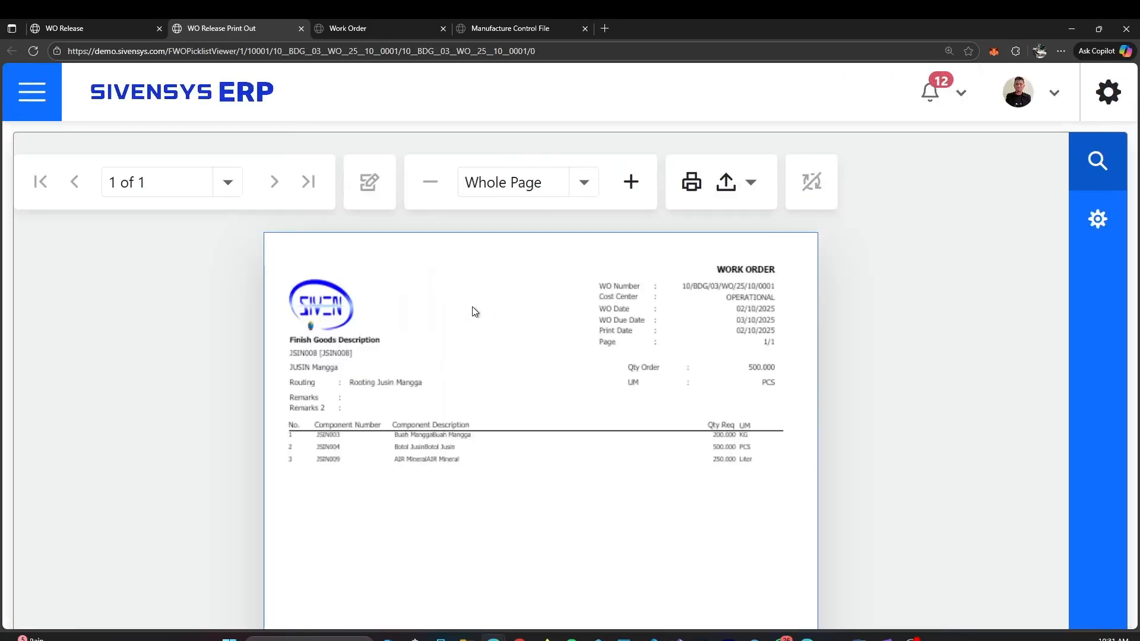
pyautogui.hotkey('ctrl', '+')
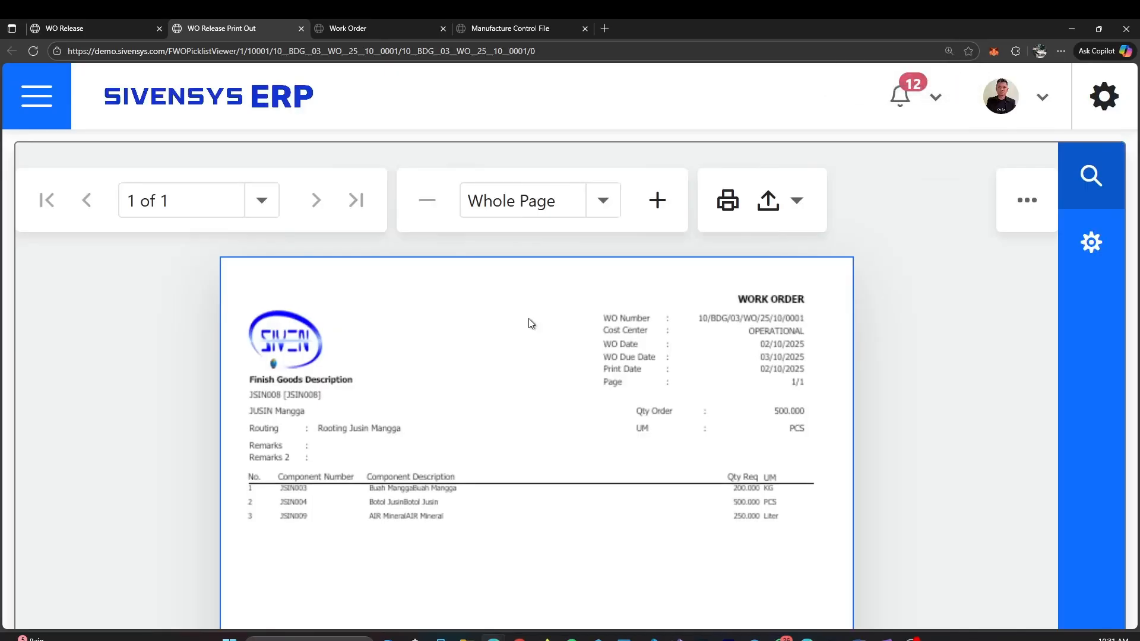
pyautogui.hotkey('ctrl', '-')
pyautogui.hotkey('ctrl', '-')
pyautogui.hotkey('ctrl', '-')
pyautogui.hotkey('ctrl', '-')
pyautogui.hotkey('ctrl', '-')
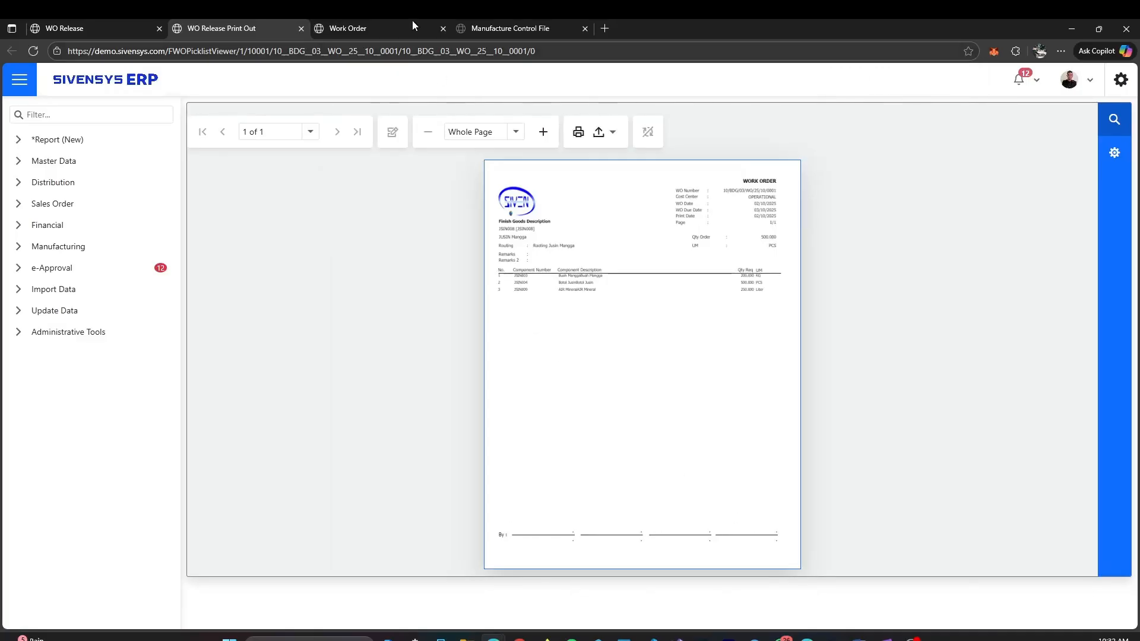
# Review the work order's status, component quantities and routing details in the Work Order list, widening the Status column.
pyautogui.click(392, 24)
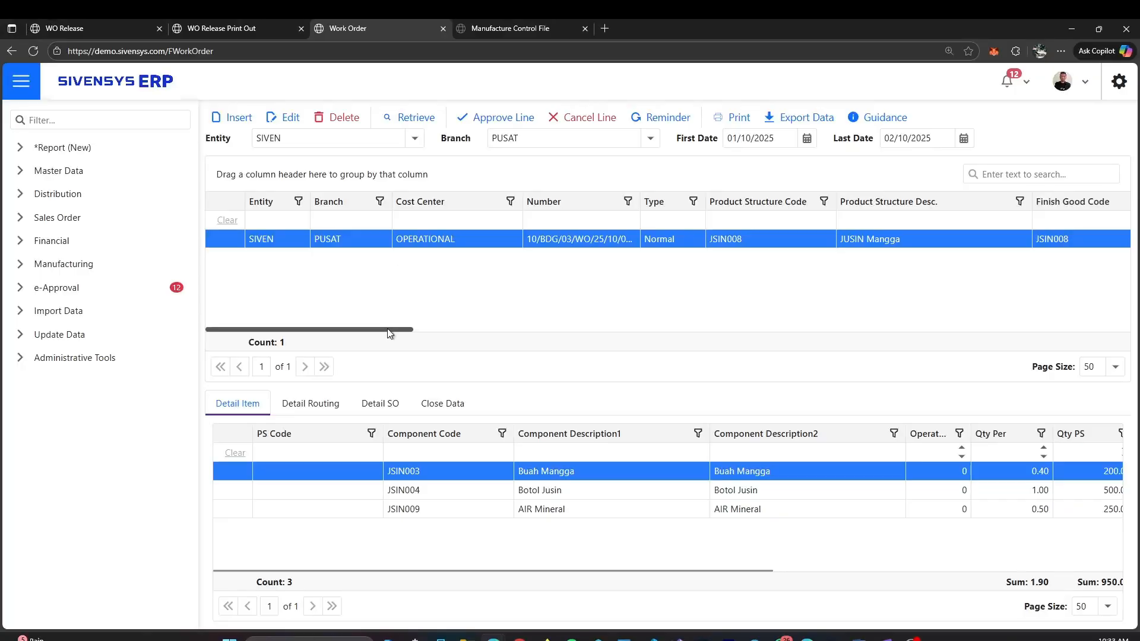
pyautogui.moveTo(387, 329); pyautogui.dragTo(940, 361)
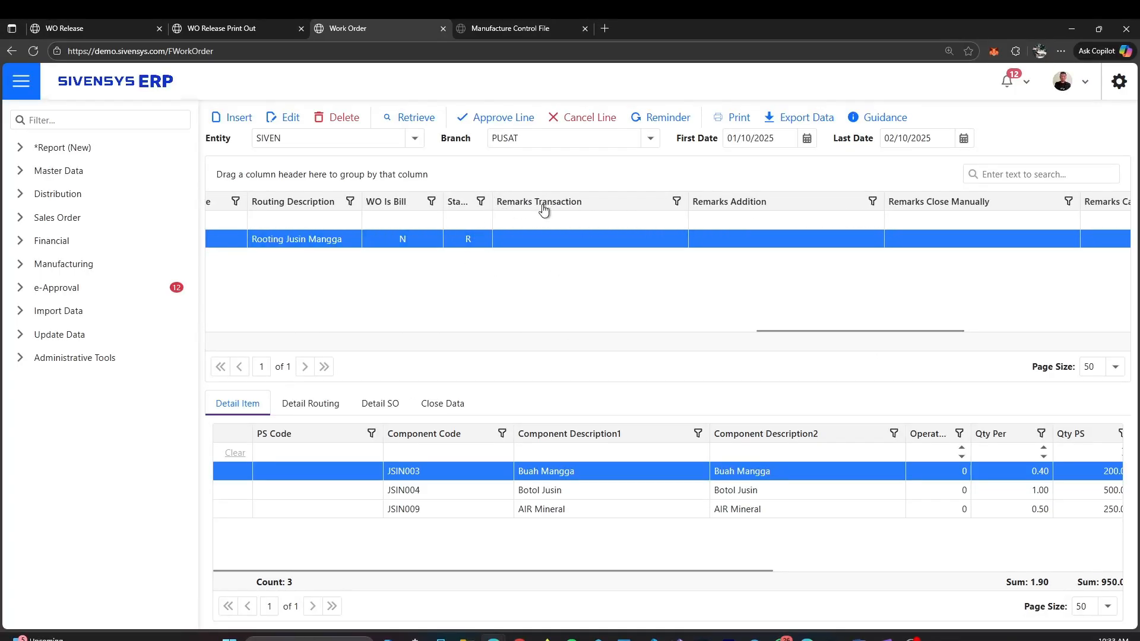
pyautogui.moveTo(492, 202); pyautogui.dragTo(555, 202)
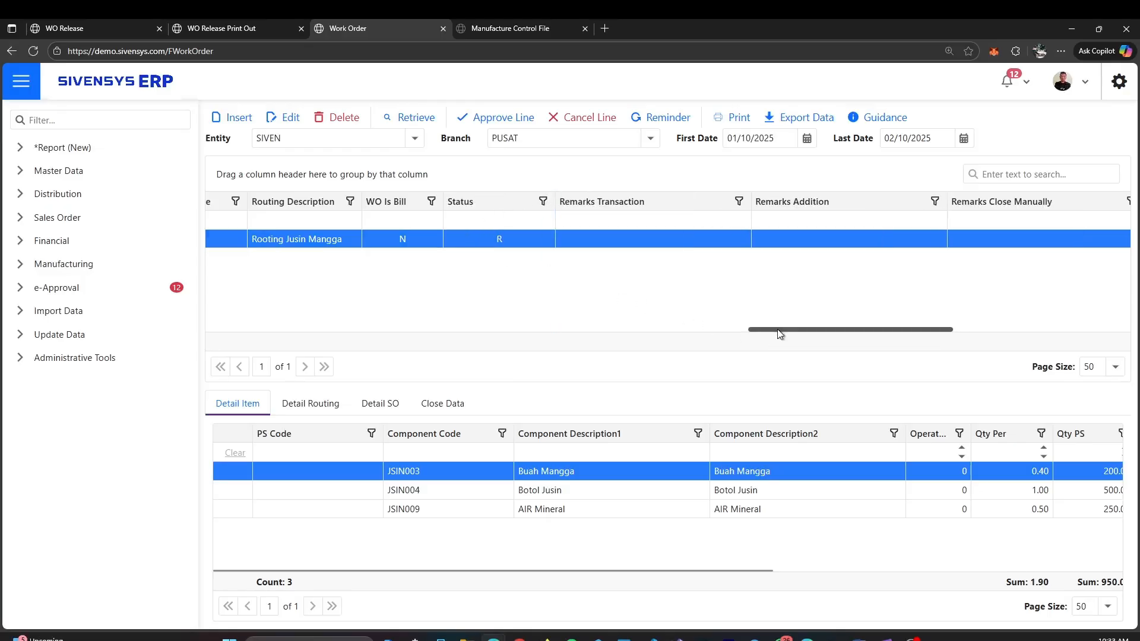
pyautogui.moveTo(779, 330); pyautogui.dragTo(223, 312)
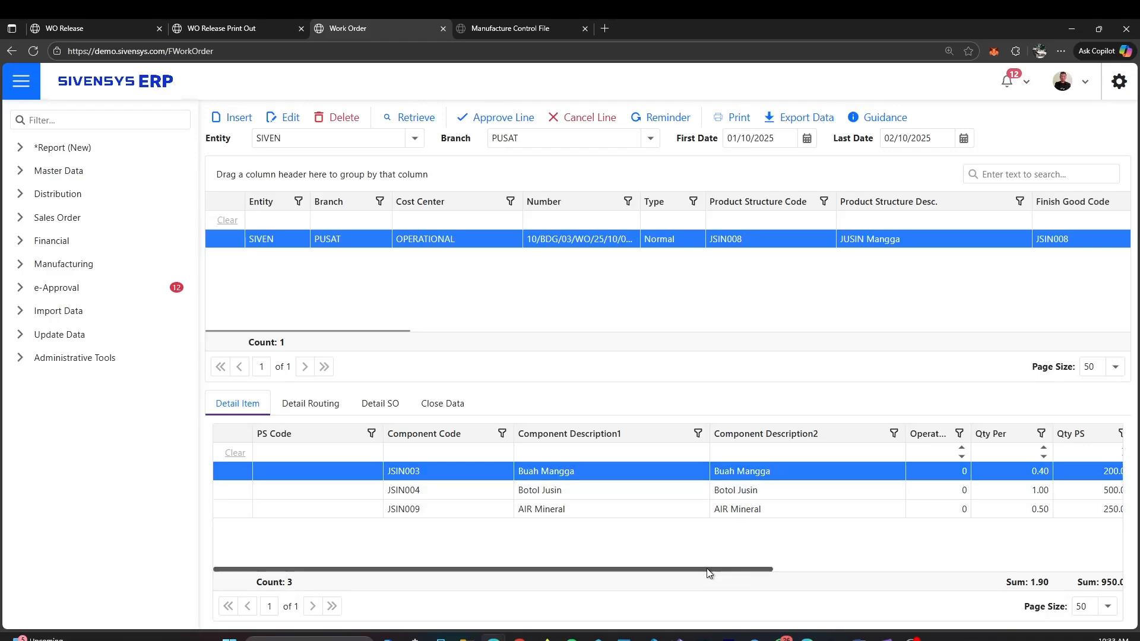
pyautogui.moveTo(706, 568); pyautogui.dragTo(737, 570)
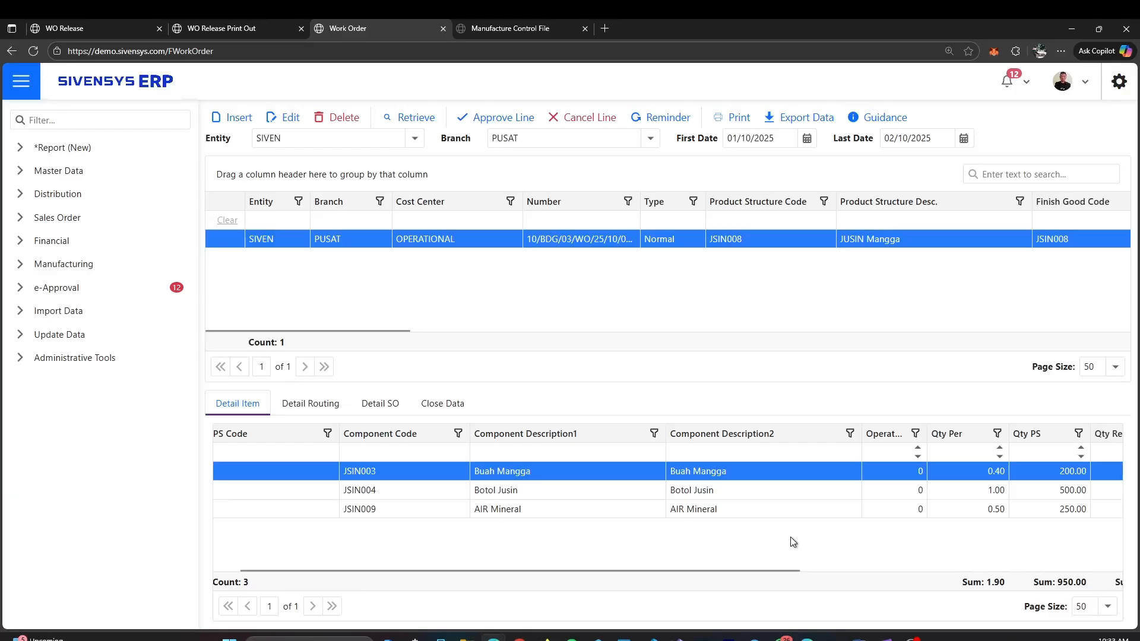
pyautogui.click(315, 413)
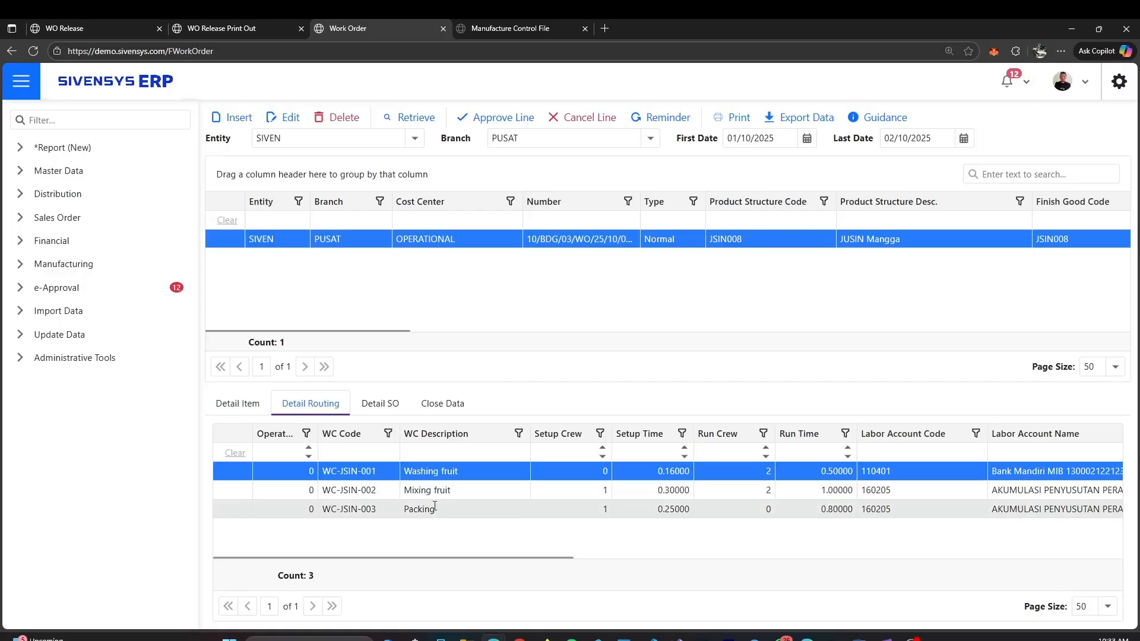
# Check the WO Picklist Type setting in the Manufacturing Control File and return to the Work Order Release form.
pyautogui.click(114, 24)
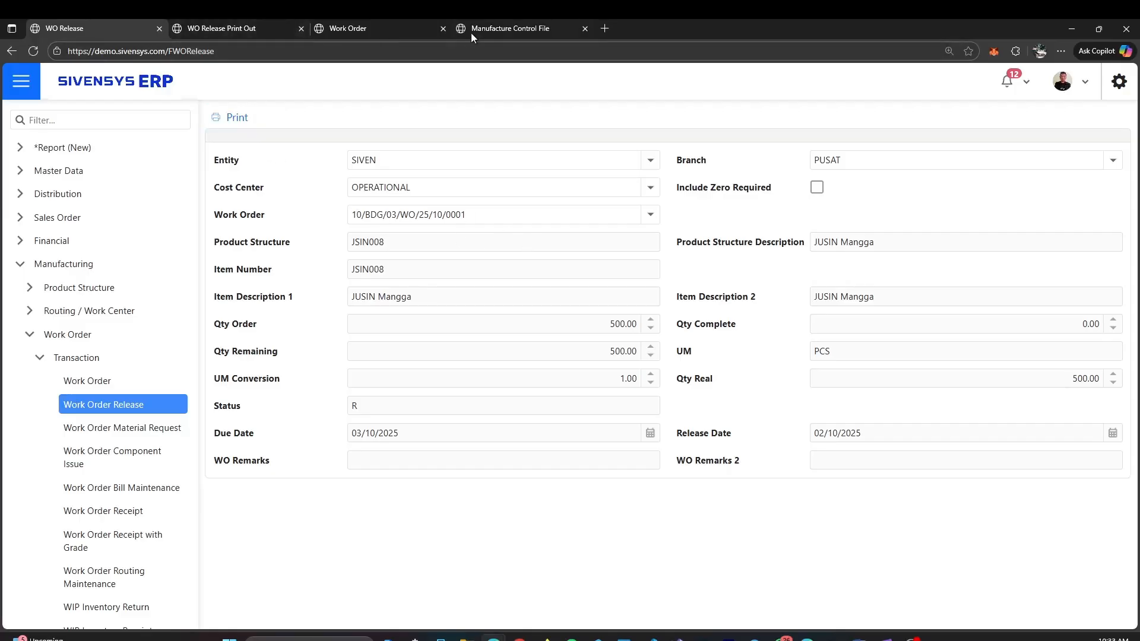
pyautogui.click(501, 28)
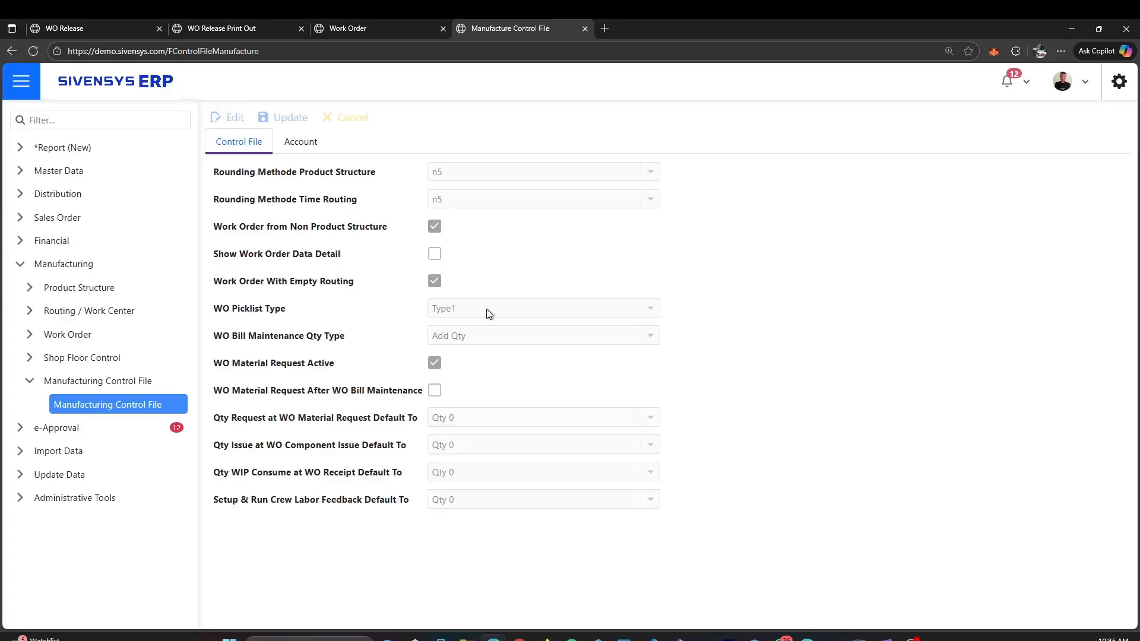
pyautogui.click(74, 23)
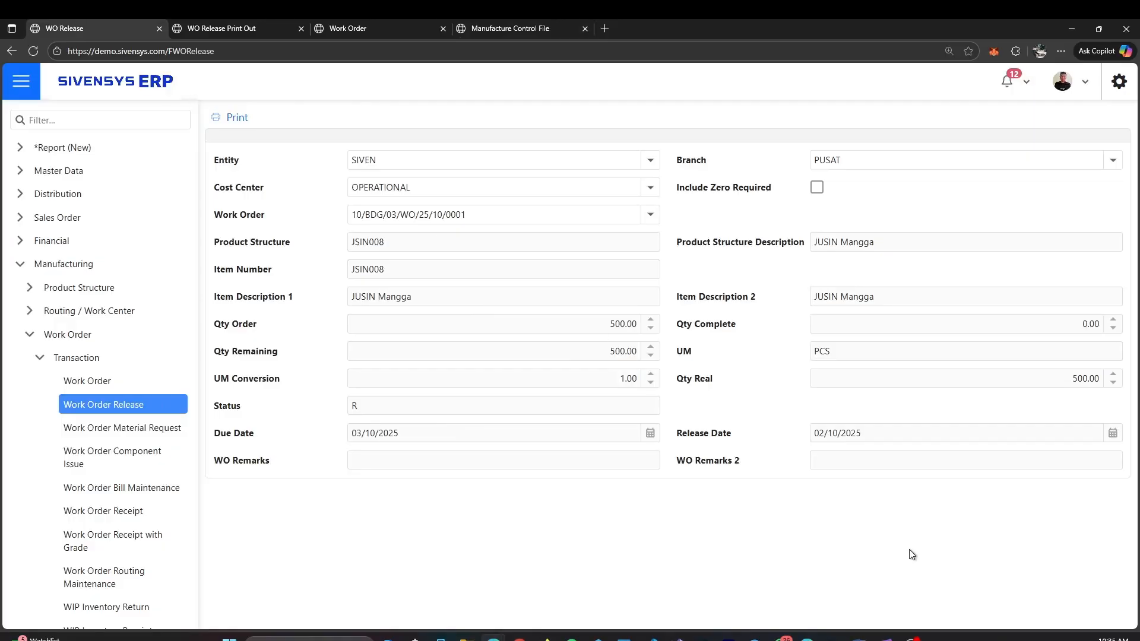